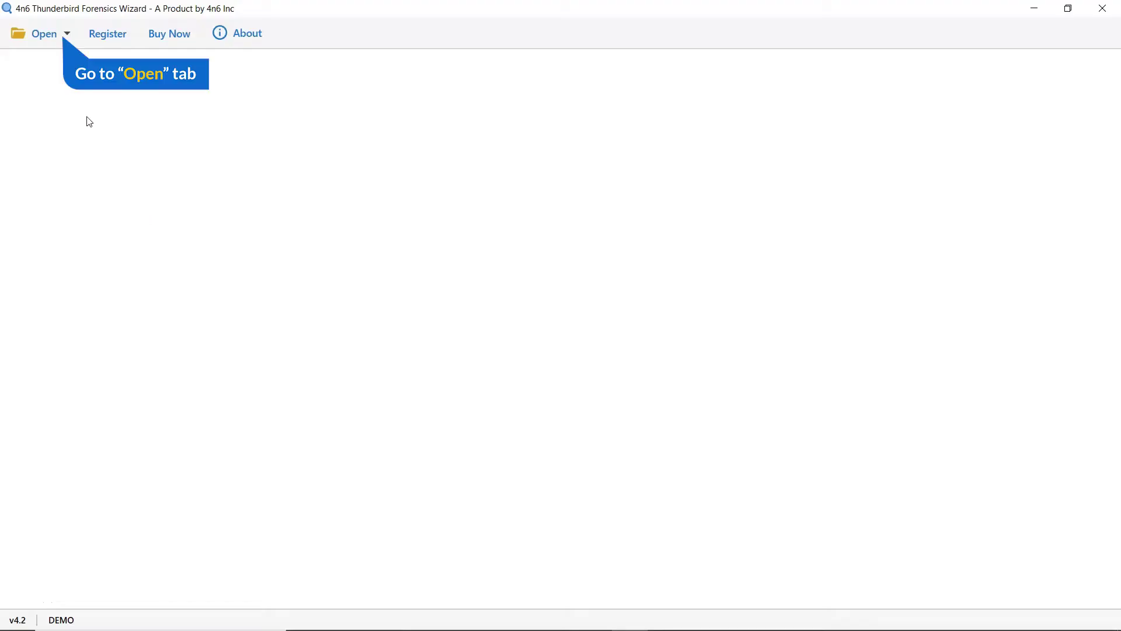
Load the configured Thunderbird Gmail account so its mailbox folder tree appears.
{"action": "left_click", "coordinate": [49, 45]}
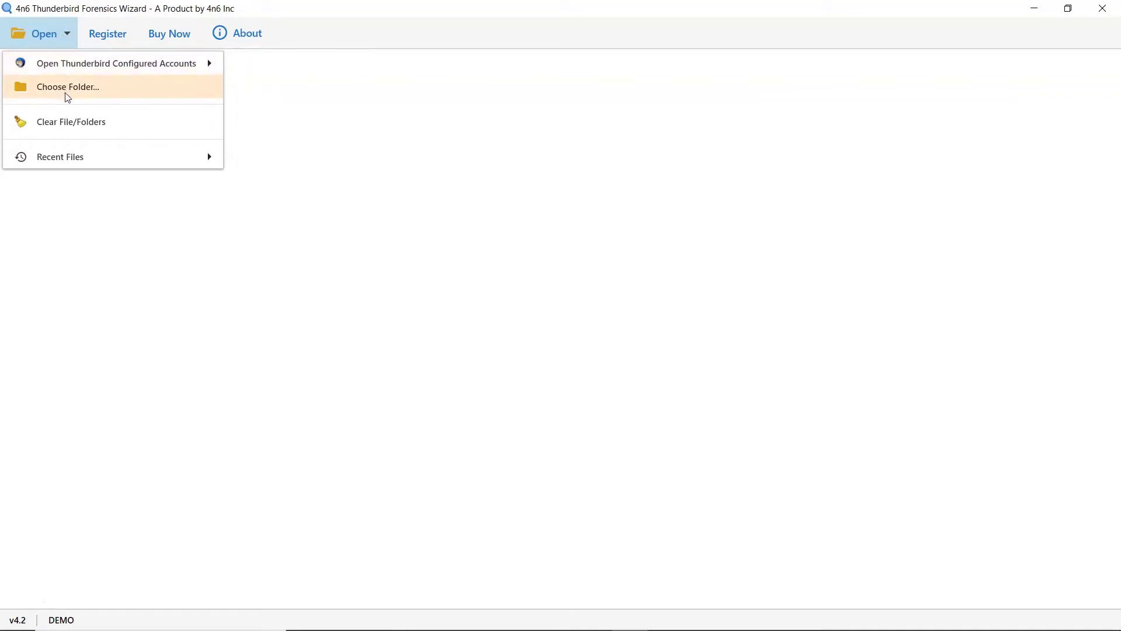
{"action": "mouse_move", "coordinate": [117, 63]}
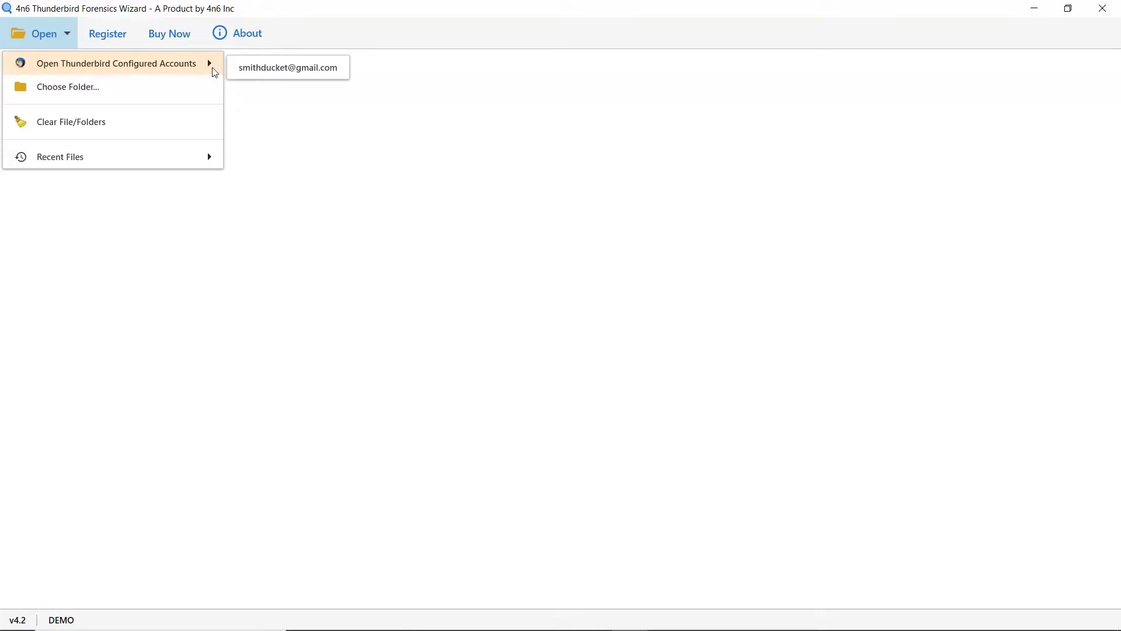
{"action": "left_click", "coordinate": [320, 70]}
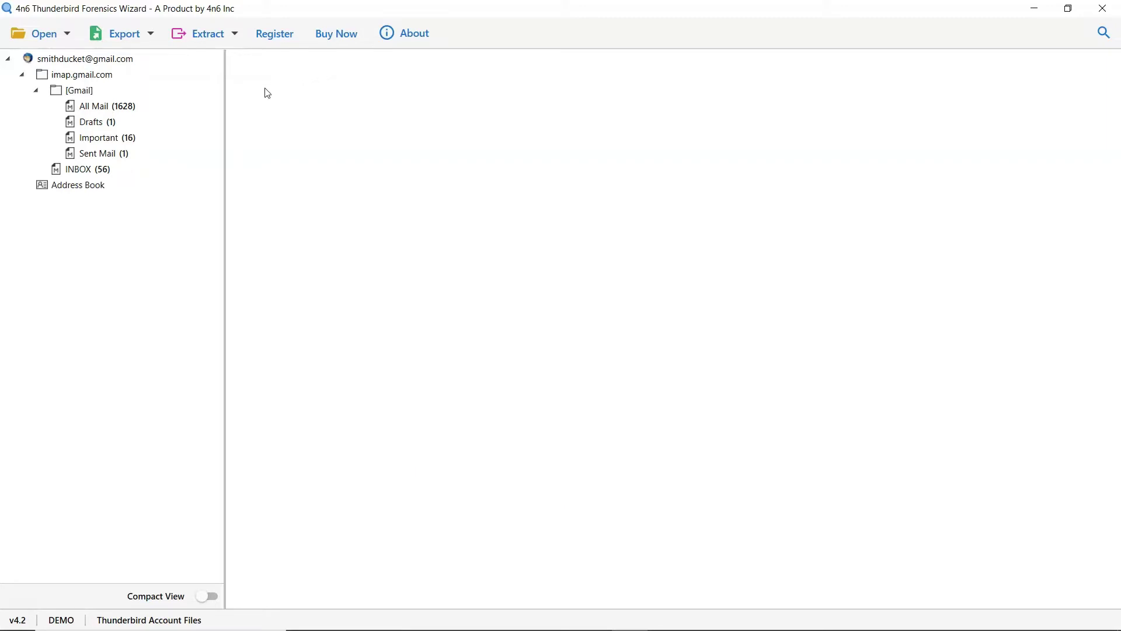
Show the Important mailbox and preview the third Google security alert email.
{"action": "left_click", "coordinate": [86, 140]}
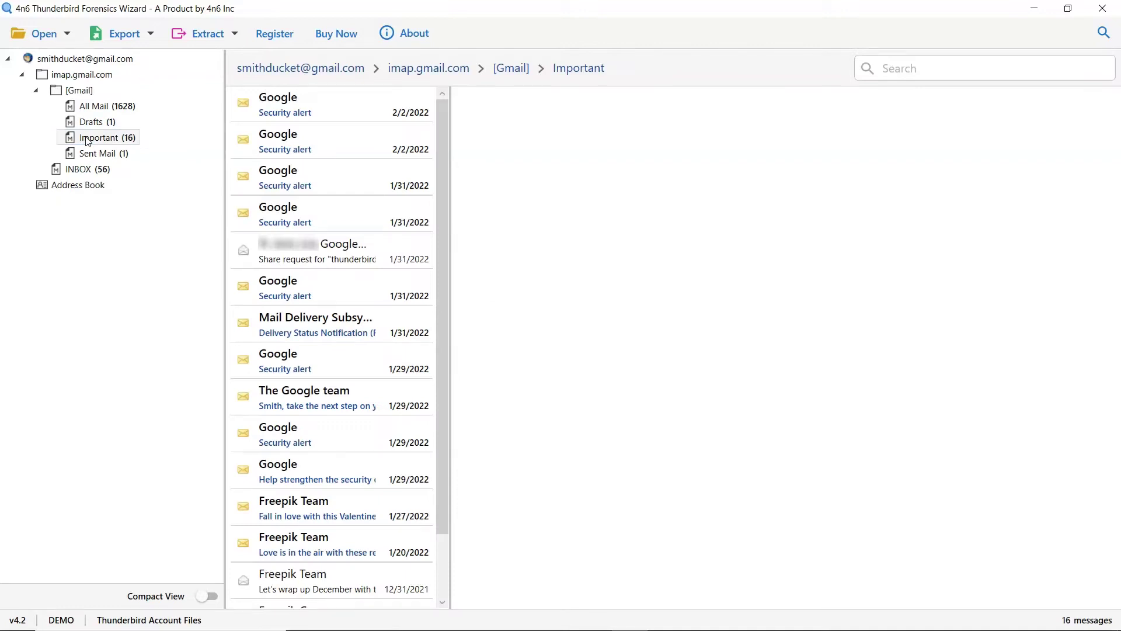
{"action": "left_click", "coordinate": [295, 179]}
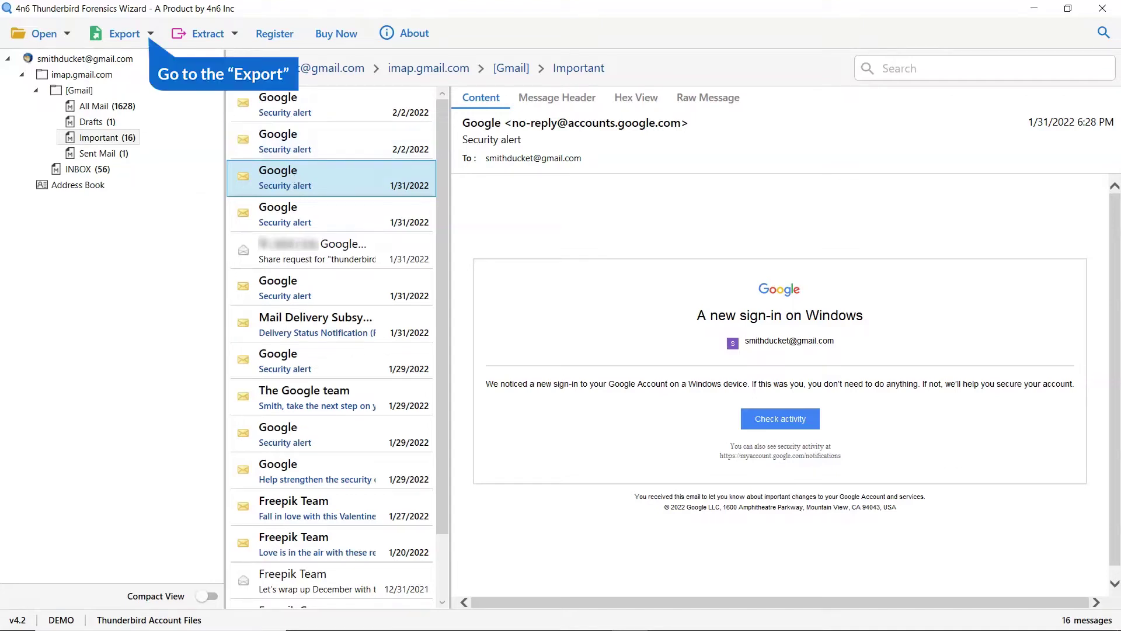
Choose PST as the export format, bringing up the PST Export Options.
{"action": "left_click", "coordinate": [150, 36]}
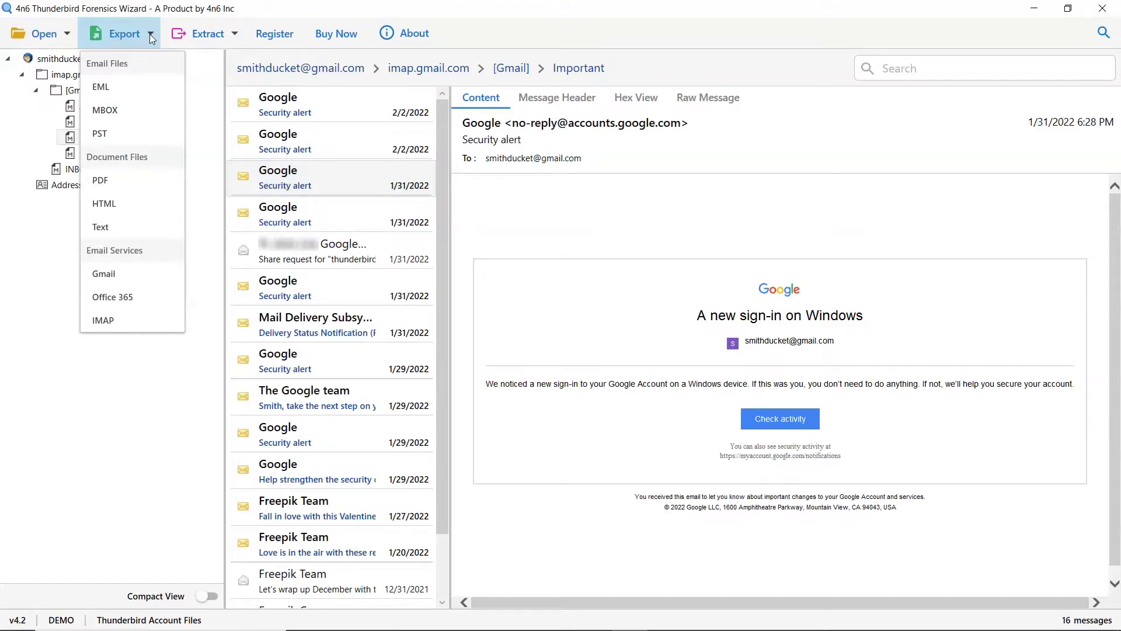
{"action": "left_click", "coordinate": [138, 137]}
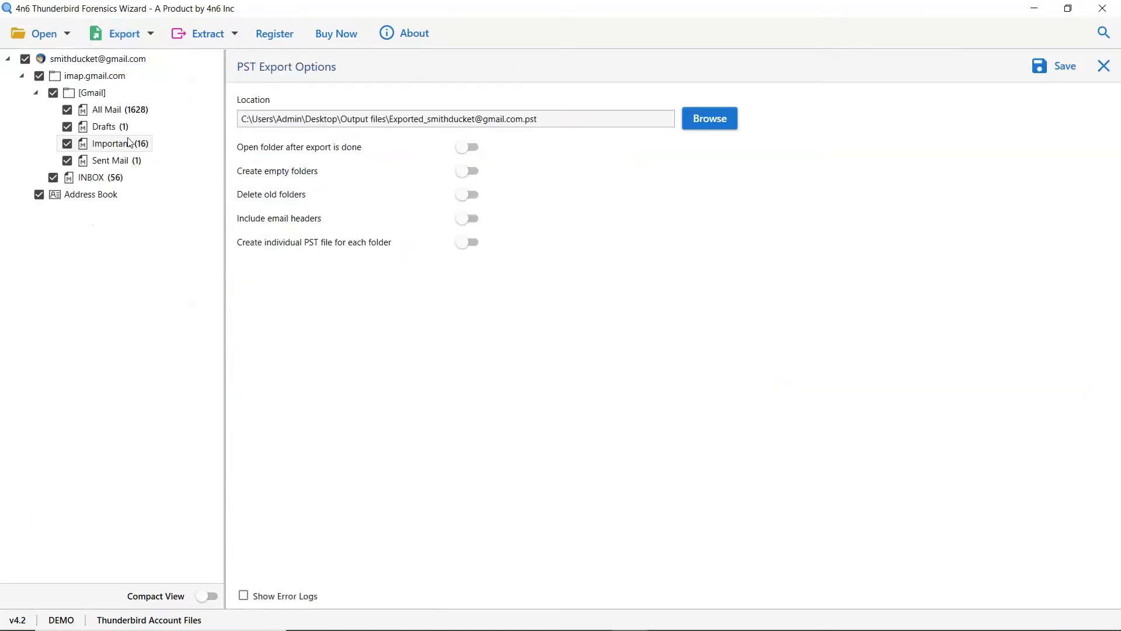
Exclude Drafts and Sent Mail and confirm Desktop\Output files as the PST destination.
{"action": "left_click", "coordinate": [68, 127]}
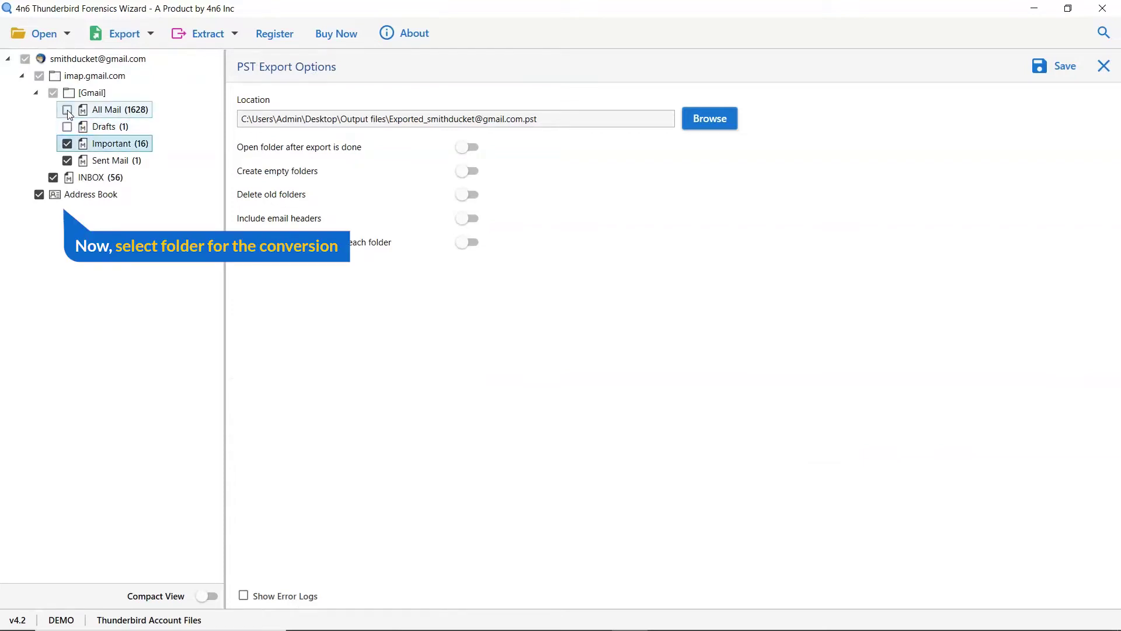
{"action": "left_click", "coordinate": [68, 161]}
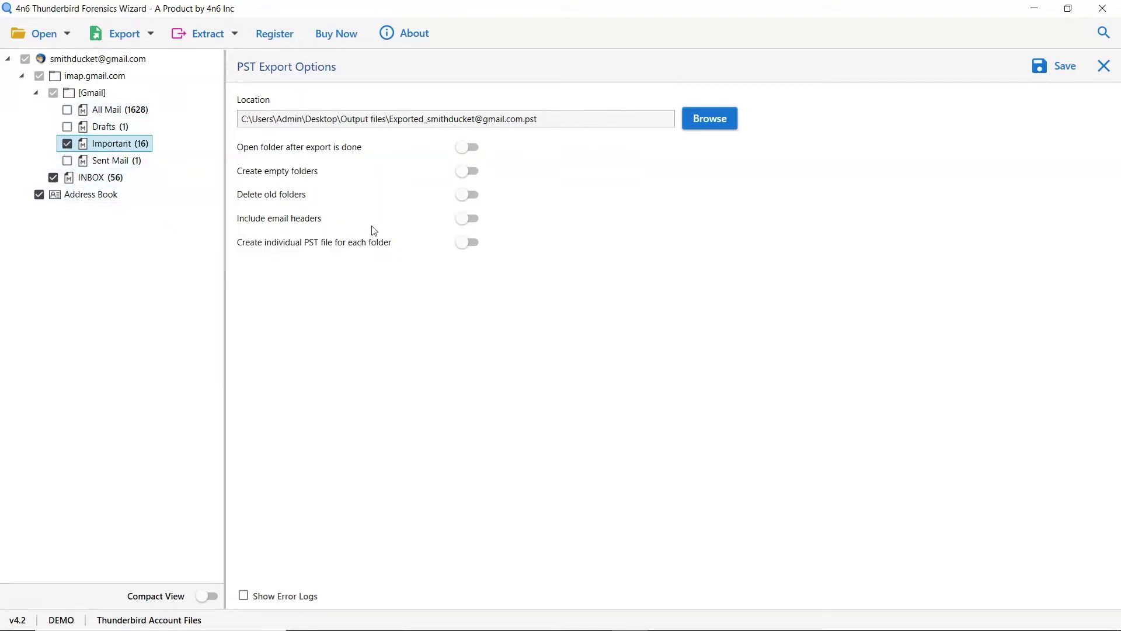
{"action": "left_click", "coordinate": [710, 119]}
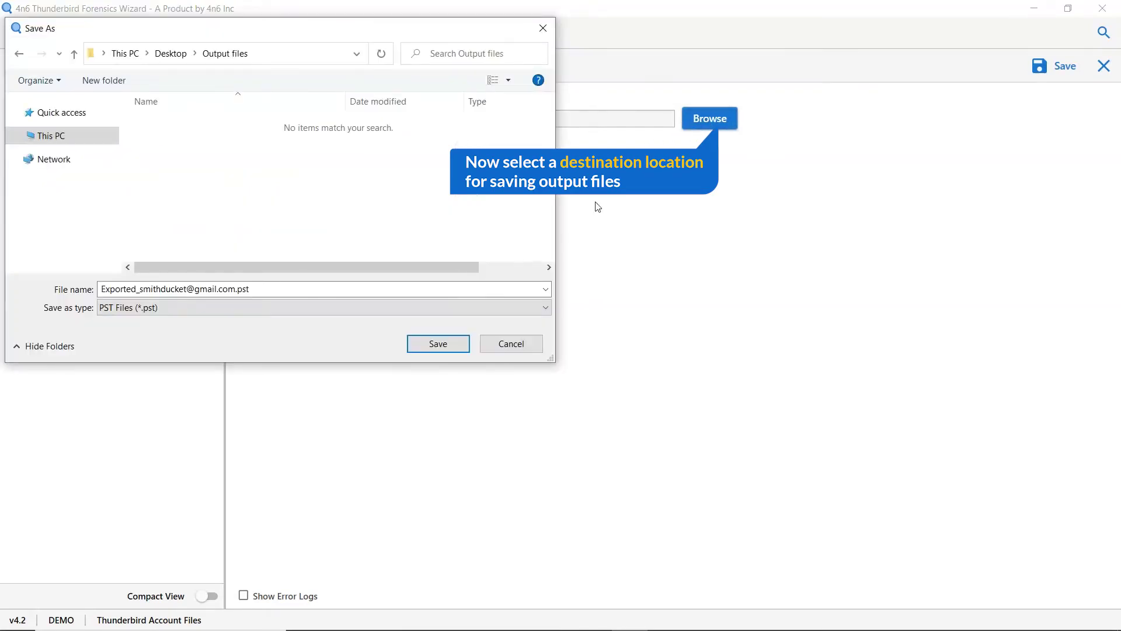
{"action": "left_click", "coordinate": [438, 345]}
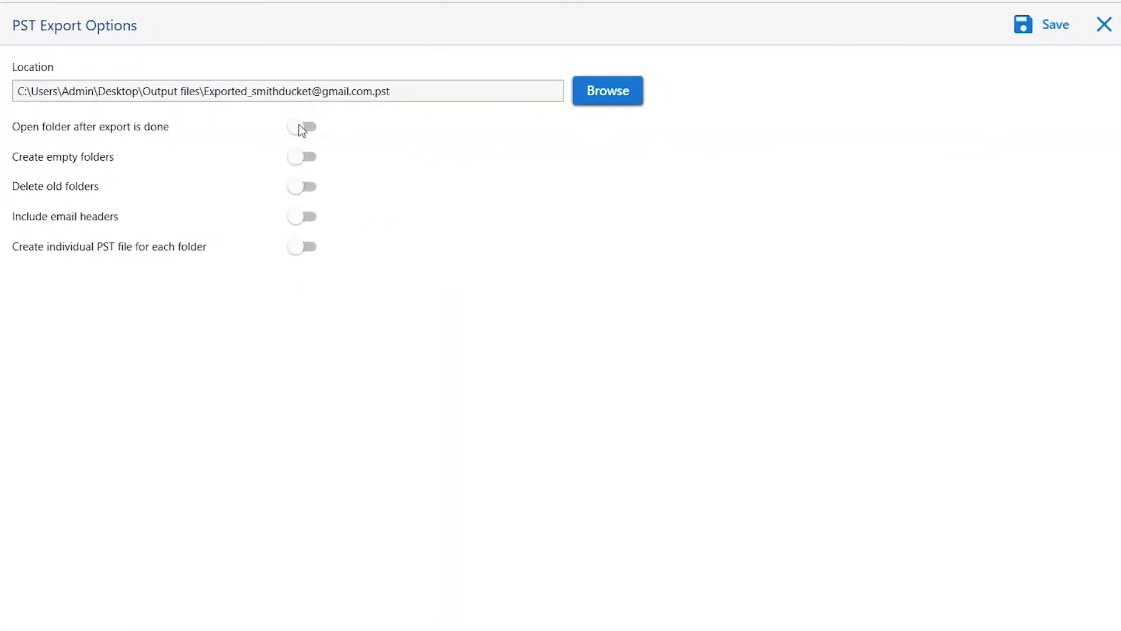
{"action": "left_click", "coordinate": [303, 127]}
{"action": "left_click", "coordinate": [298, 219]}
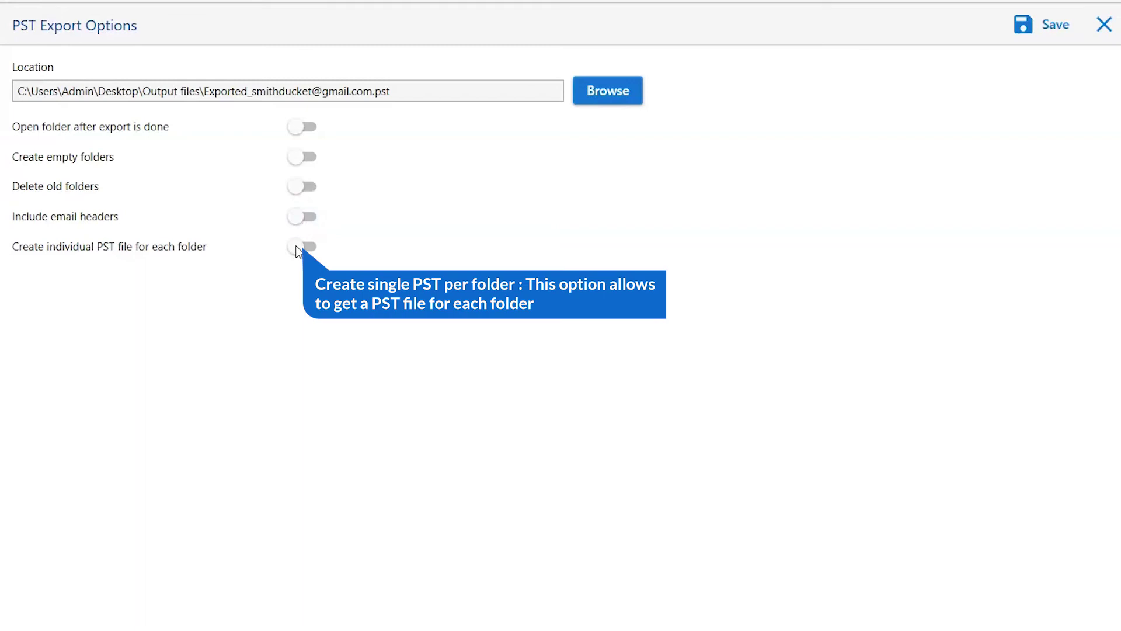
{"action": "left_click", "coordinate": [297, 250]}
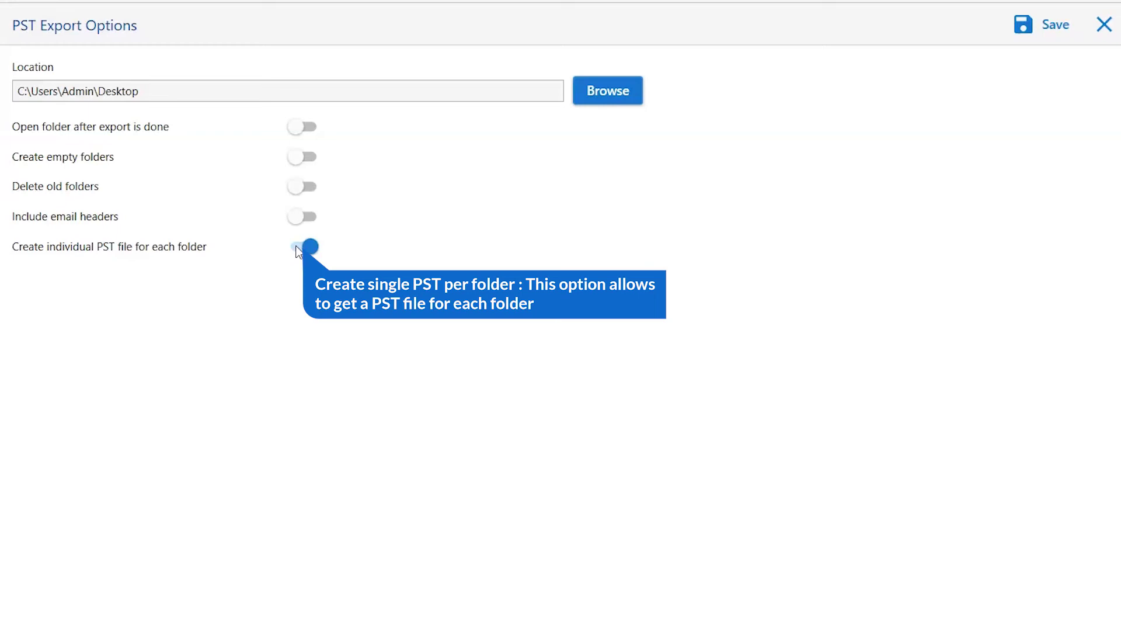
{"action": "left_click", "coordinate": [298, 248]}
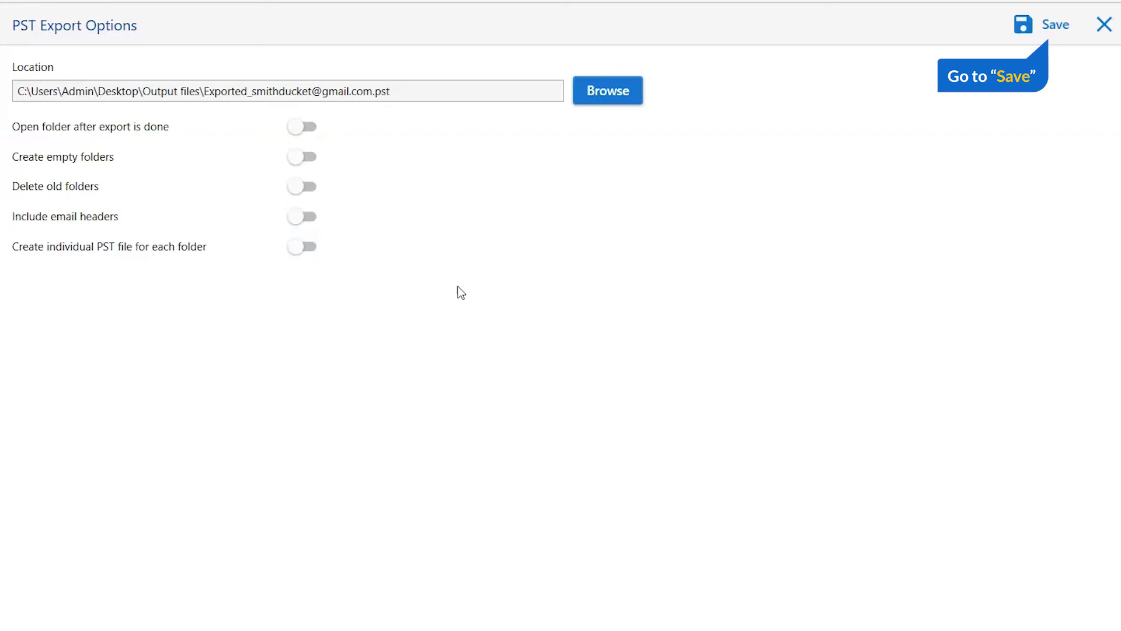
Export the Important folder to PST and dismiss the demo export limit notice.
{"action": "left_click", "coordinate": [1045, 34]}
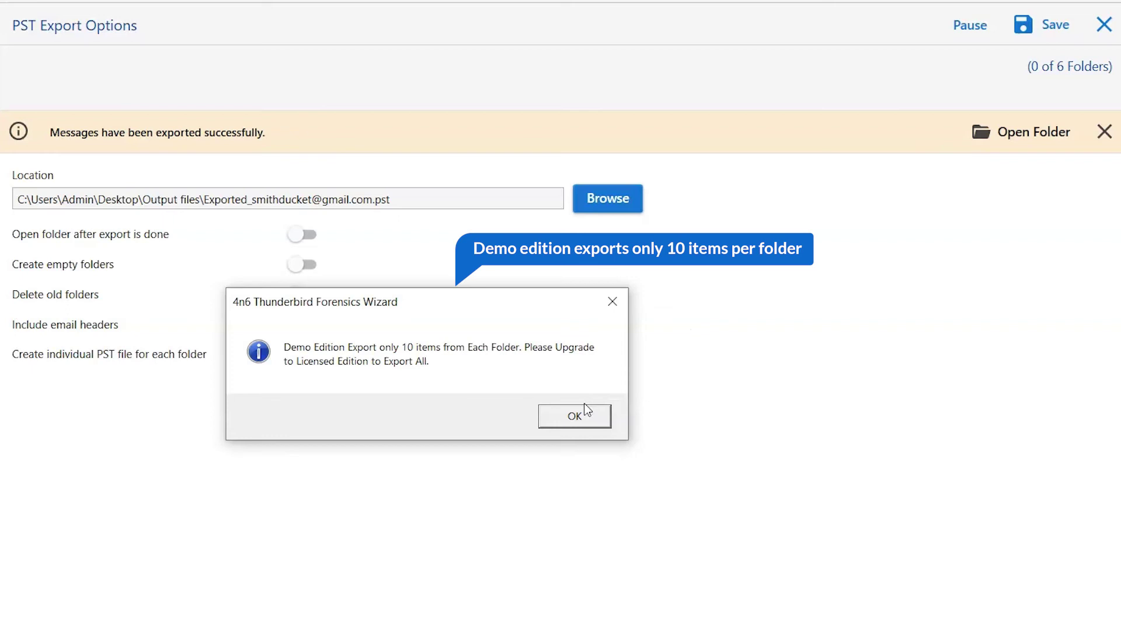
{"action": "left_click", "coordinate": [573, 425]}
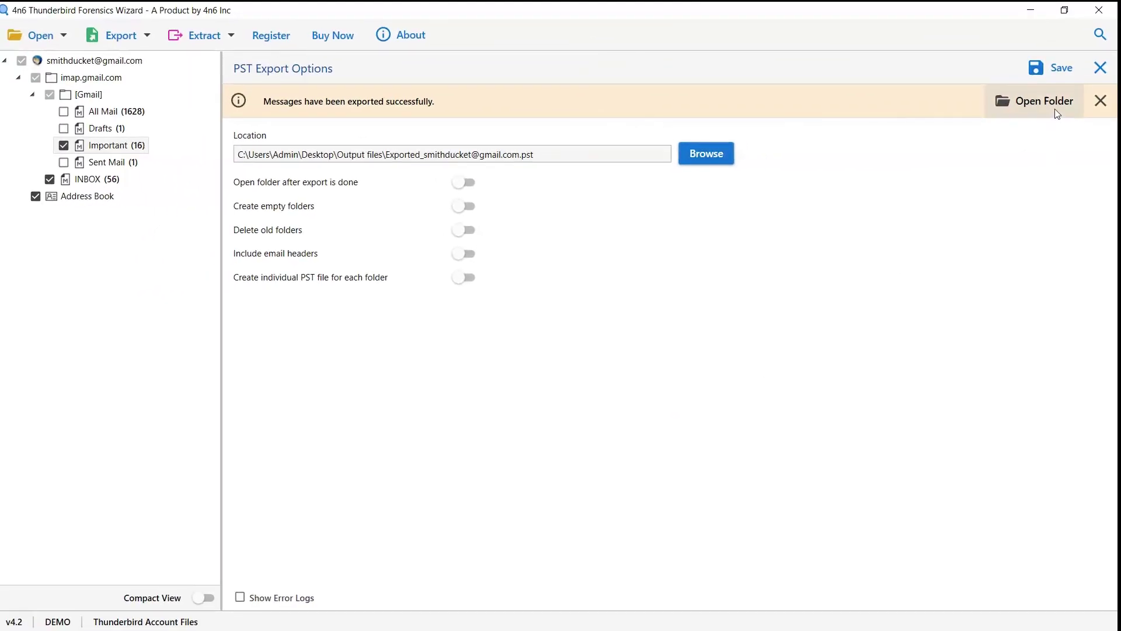
Show the Output files folder with the exported PST in File Explorer.
{"action": "left_click", "coordinate": [1055, 109]}
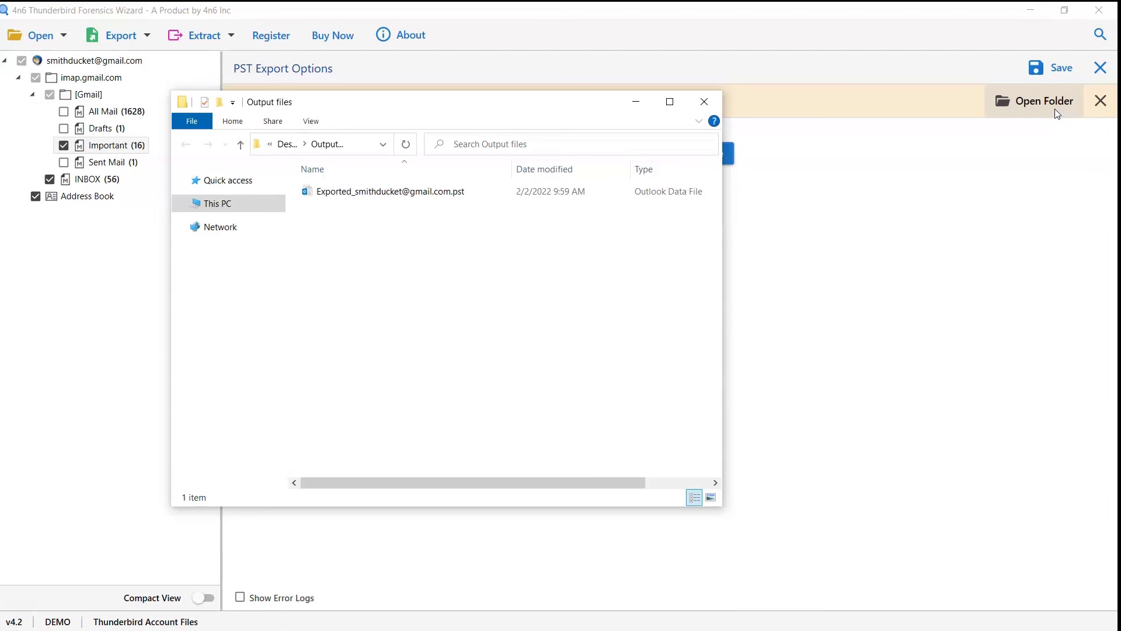